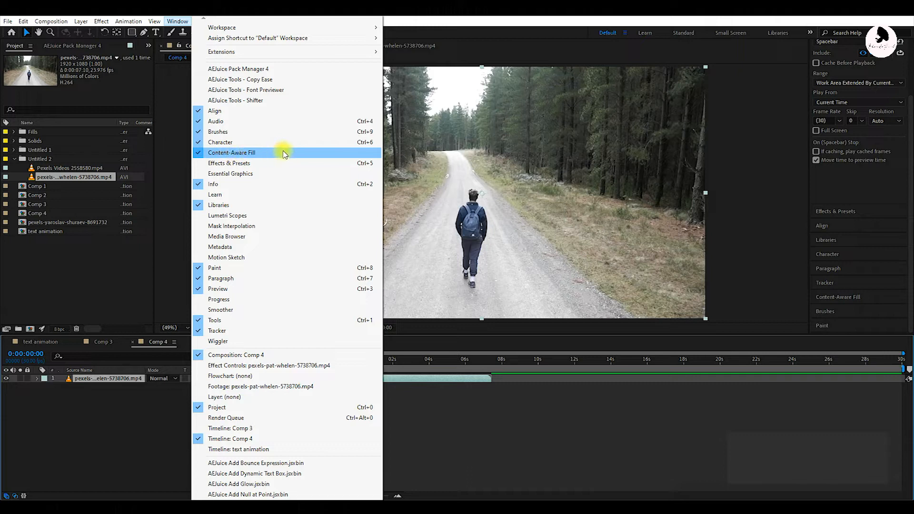
# Draw a closed mask loosely around the walking man on the road clip with the Pen tool.
pyautogui.click(445, 406)
pyautogui.click(430, 379)
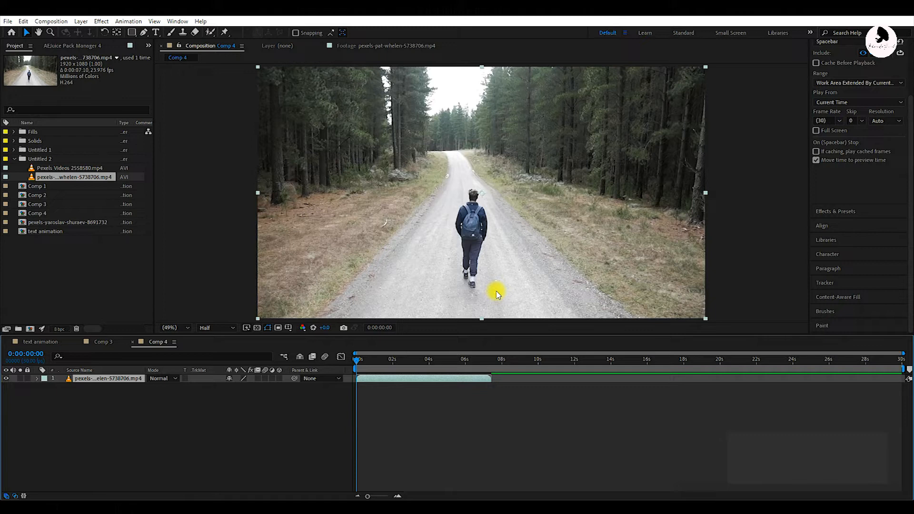
pyautogui.click(144, 33)
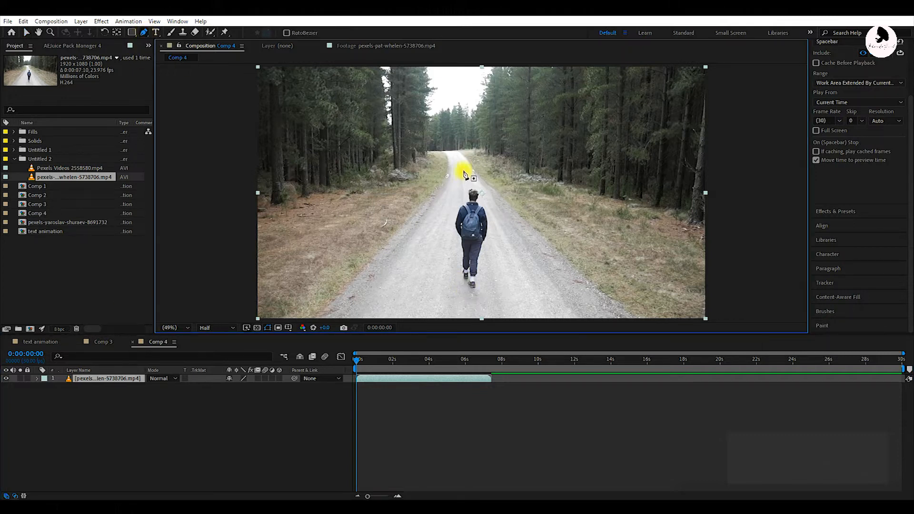
pyautogui.click(468, 186)
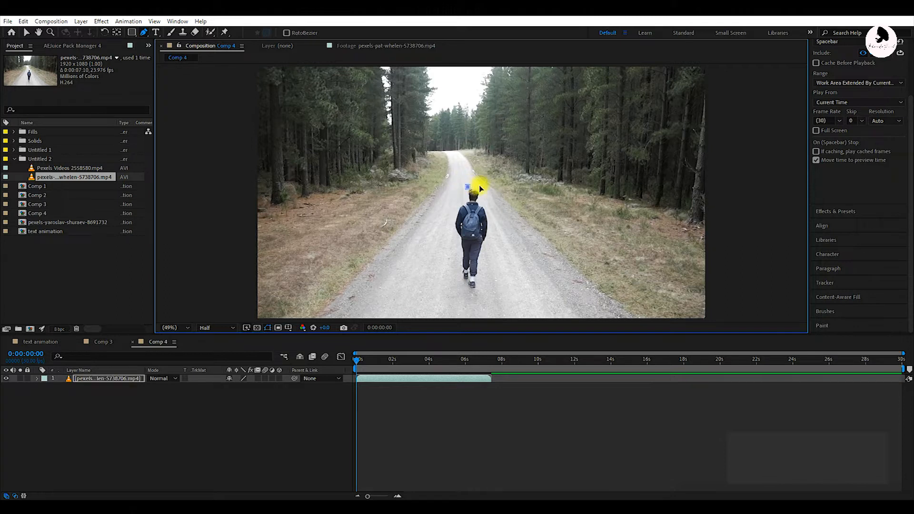
pyautogui.click(481, 189)
pyautogui.click(485, 209)
pyautogui.click(489, 225)
pyautogui.click(480, 266)
pyautogui.click(479, 278)
pyautogui.click(476, 290)
pyautogui.click(468, 290)
pyautogui.click(456, 240)
pyautogui.click(452, 230)
pyautogui.click(454, 217)
pyautogui.click(458, 206)
pyautogui.click(468, 187)
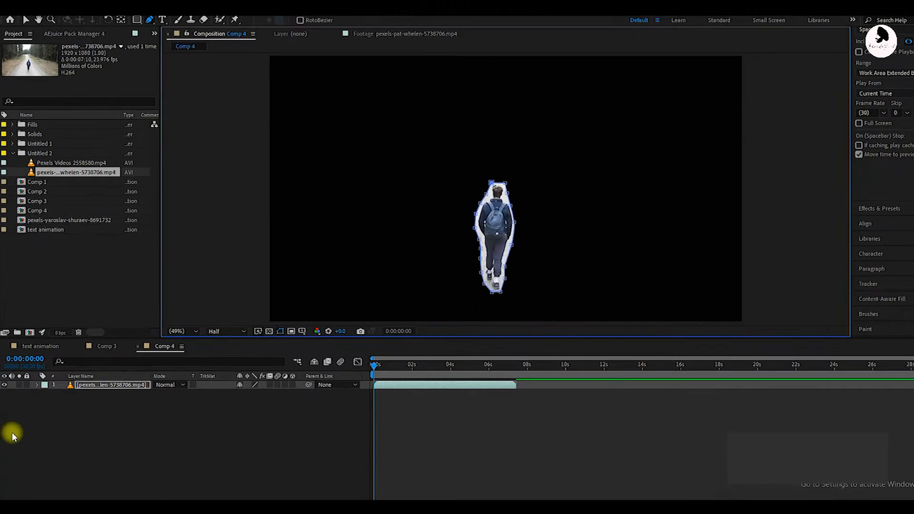
# Reveal the clip's Mask 1 and set its mode to None.
pyautogui.click(36, 385)
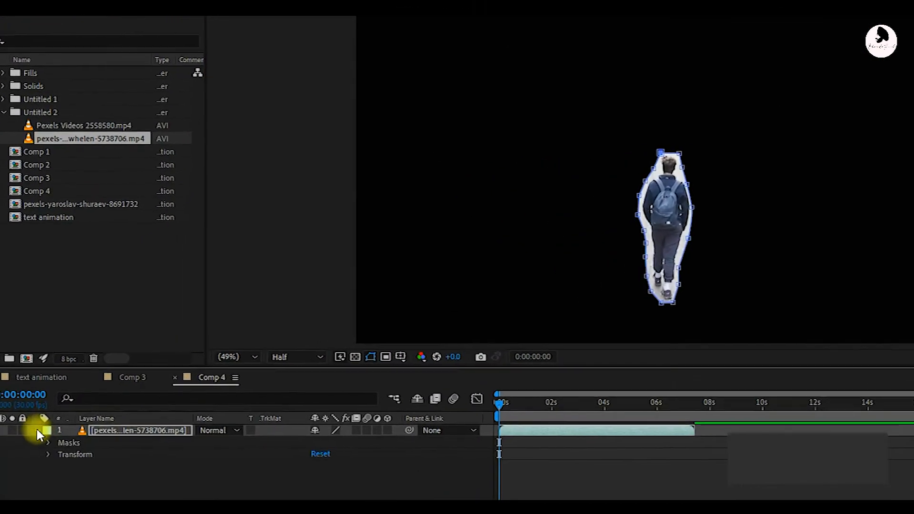
pyautogui.click(49, 451)
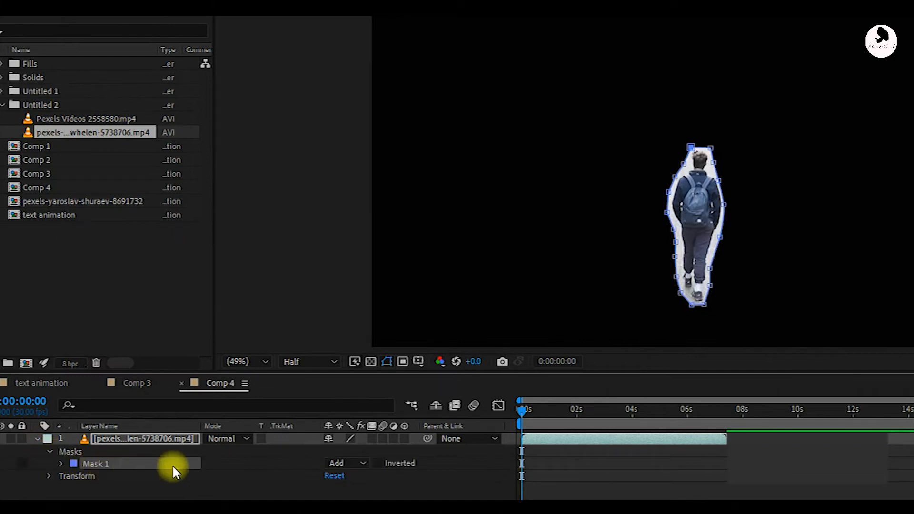
pyautogui.click(348, 464)
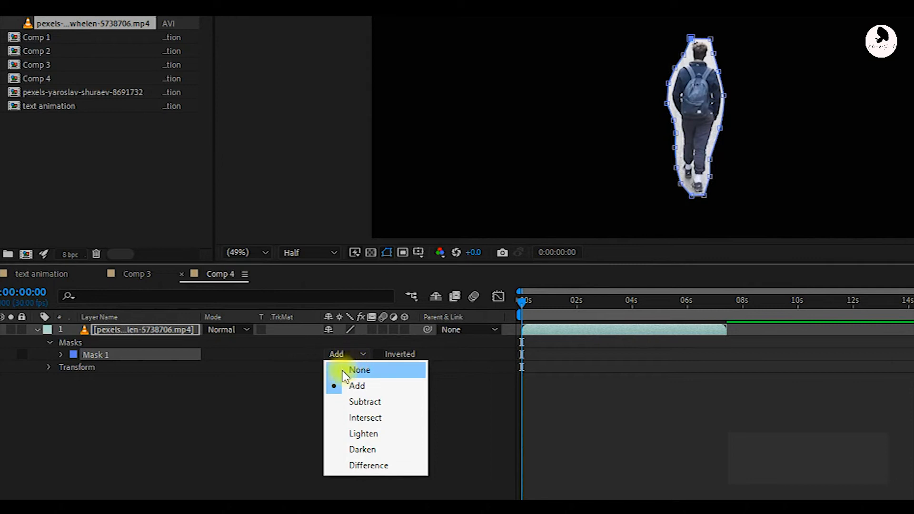
pyautogui.click(360, 370)
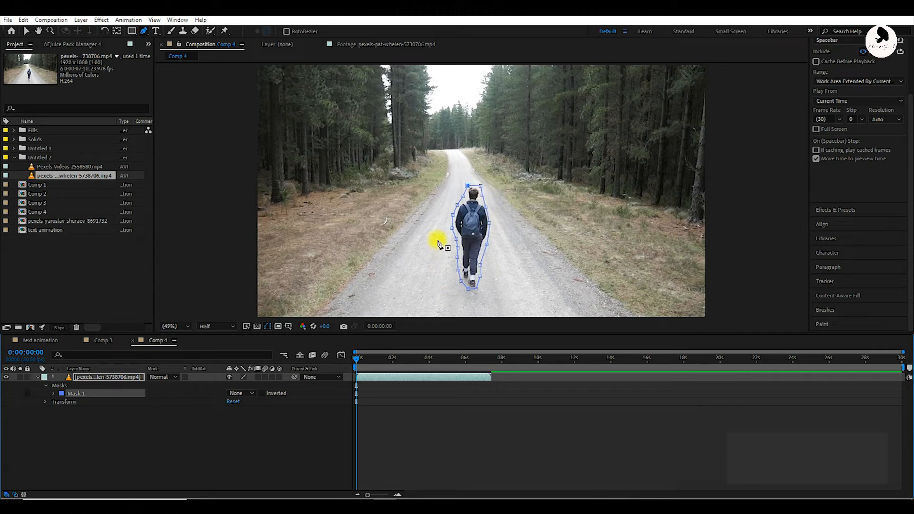
# Keyframe Mask 1's path at the first frame and refit it around the man at 0:00:00:08.
pyautogui.click(54, 394)
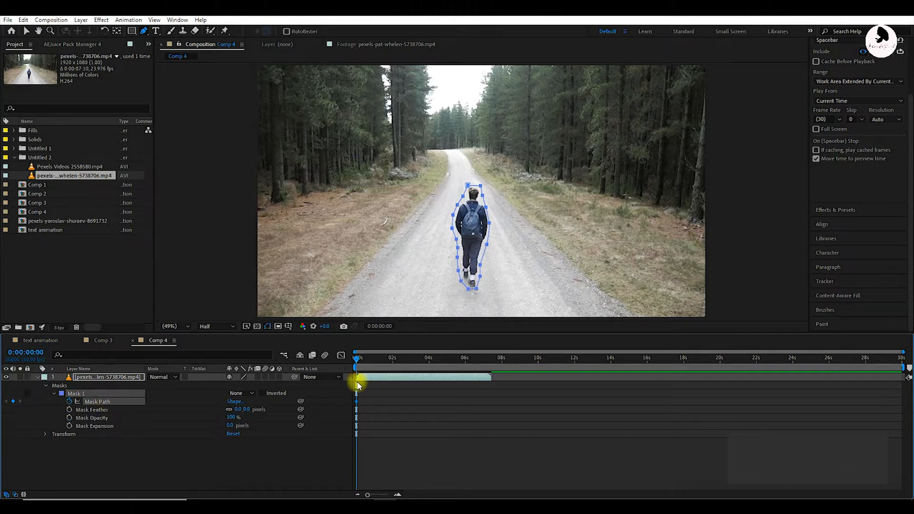
pyautogui.click(363, 363)
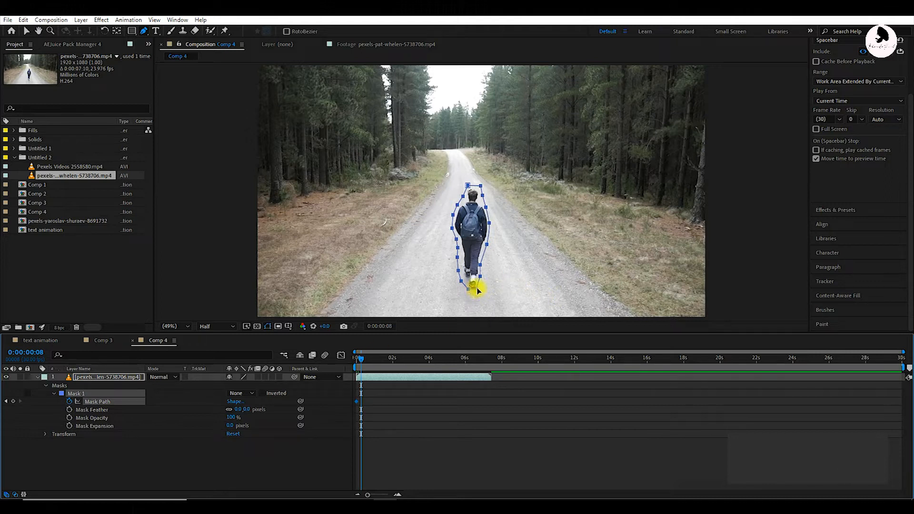
pyautogui.moveTo(476, 290); pyautogui.dragTo(476, 291)
# Continue refitting the mask path around the man from 0:00:00:20 to the clip's end at 0:00:07:10, and return to the first frame.
pyautogui.click(364, 360)
pyautogui.moveTo(364, 360); pyautogui.dragTo(368, 360)
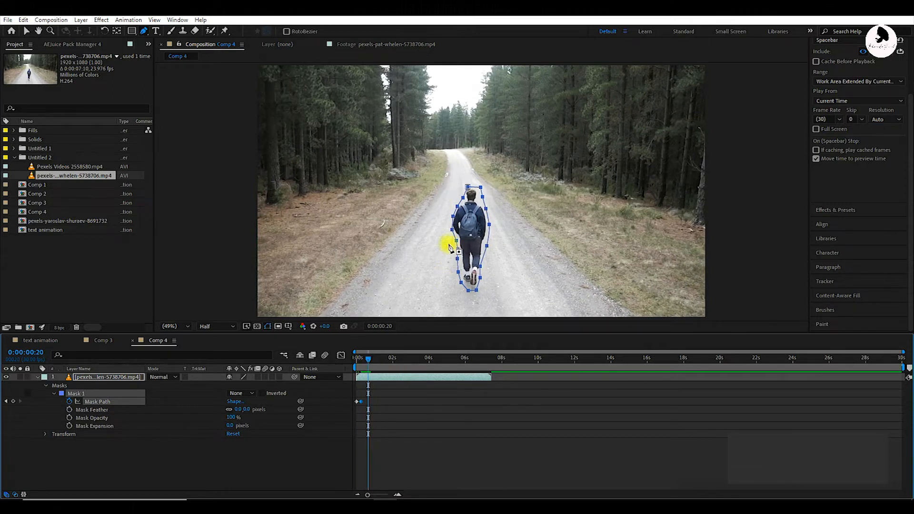
pyautogui.moveTo(451, 229); pyautogui.dragTo(450, 229)
pyautogui.moveTo(368, 360); pyautogui.dragTo(370, 360)
pyautogui.moveTo(450, 219); pyautogui.dragTo(450, 219)
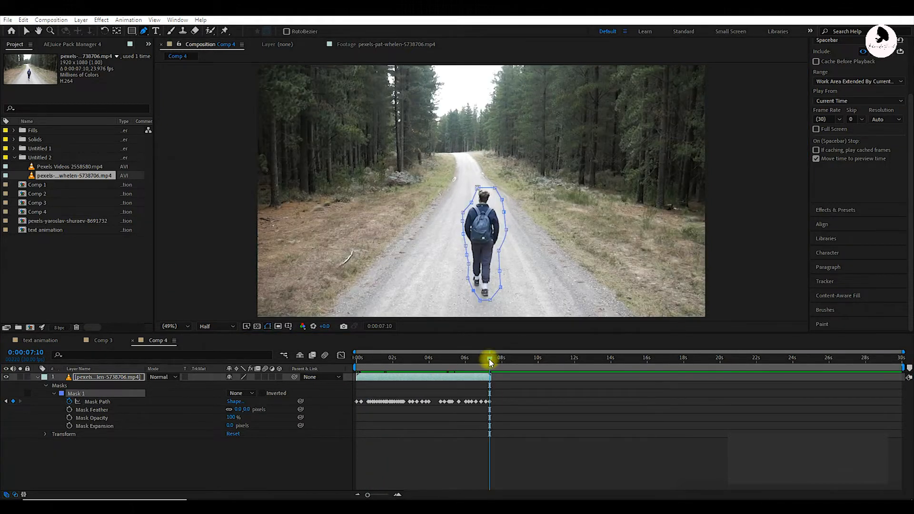
pyautogui.moveTo(490, 360); pyautogui.dragTo(349, 379)
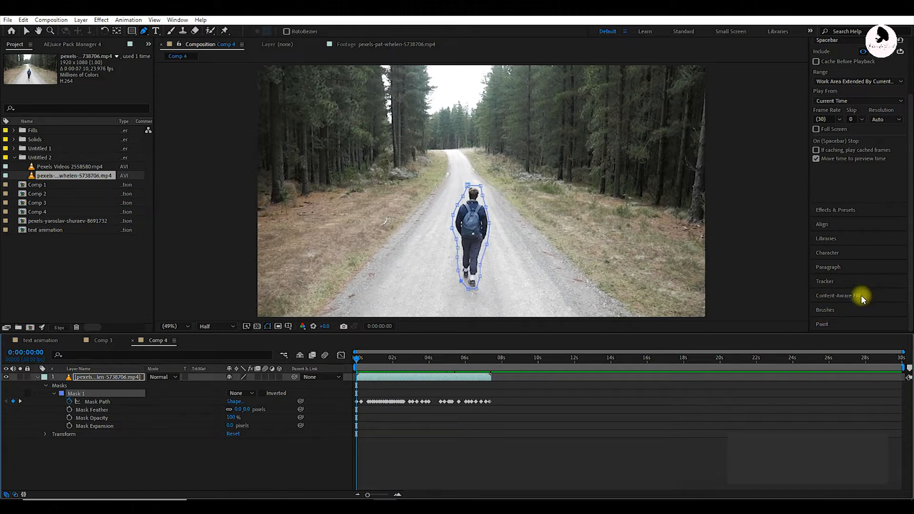
# Bring up the Content-Aware Fill settings and set Mask 1's mode to Subtract to cut the man out.
pyautogui.click(838, 295)
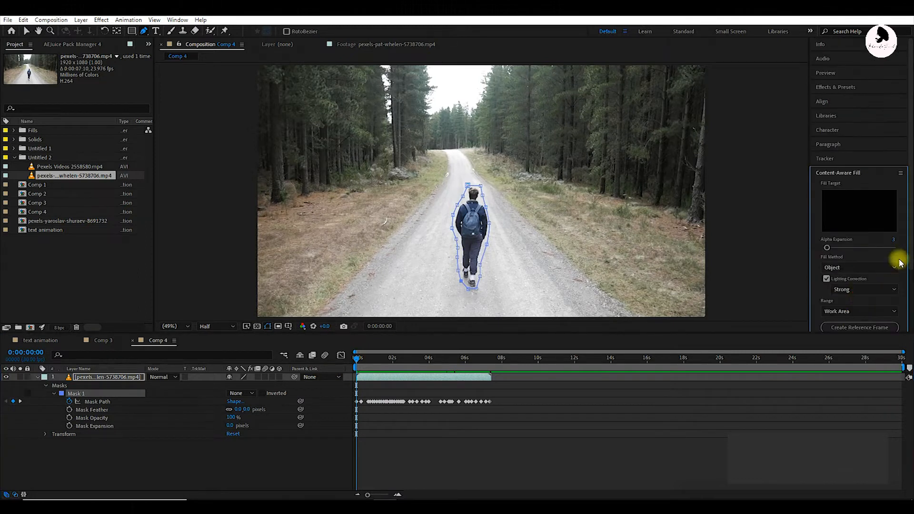
pyautogui.moveTo(909, 241); pyautogui.dragTo(911, 282)
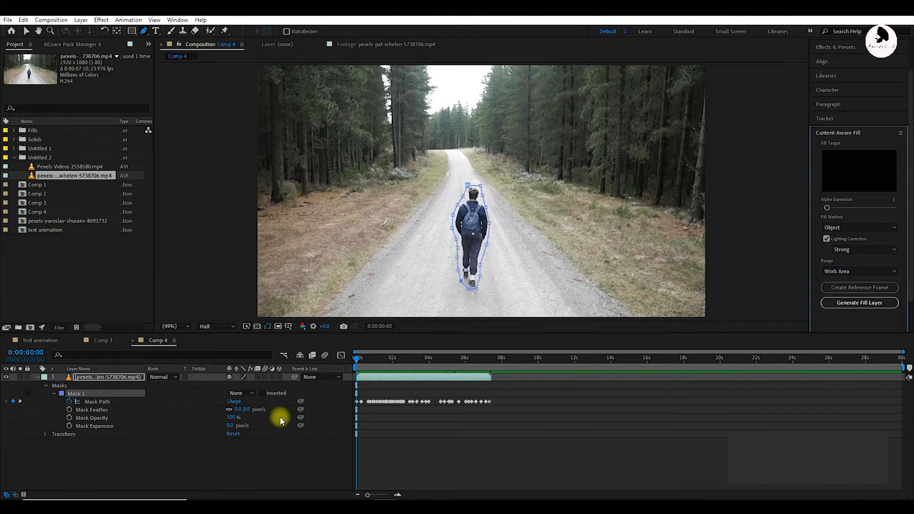
pyautogui.click(253, 394)
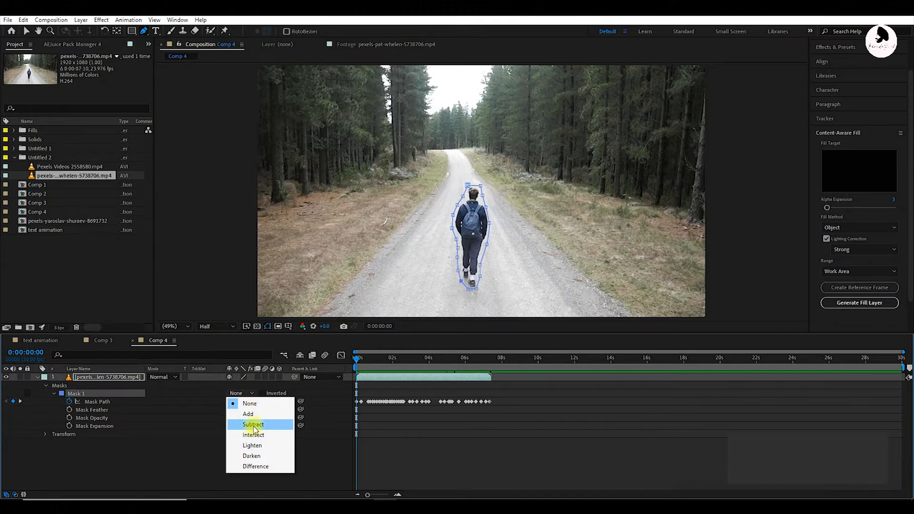
pyautogui.click(250, 425)
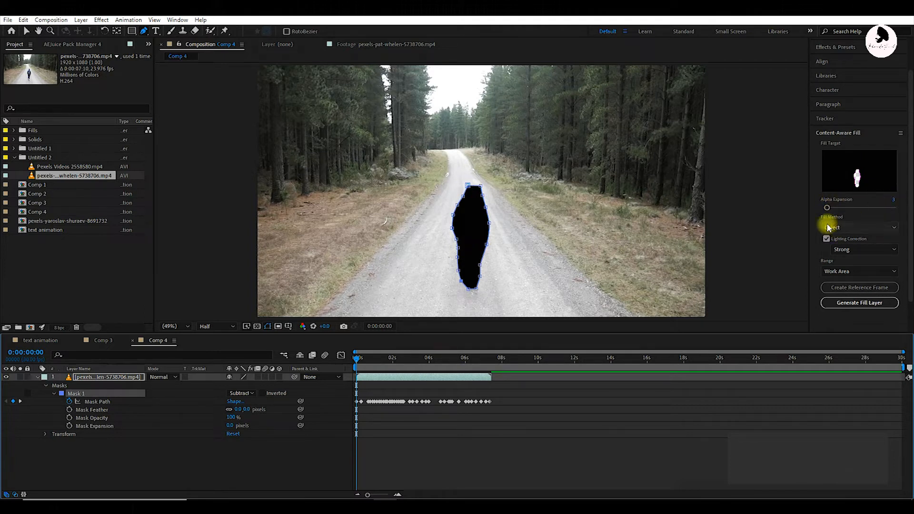
# Choose the Object fill method and shorten the composition's work area to end with the clip for the Work Area range.
pyautogui.click(861, 229)
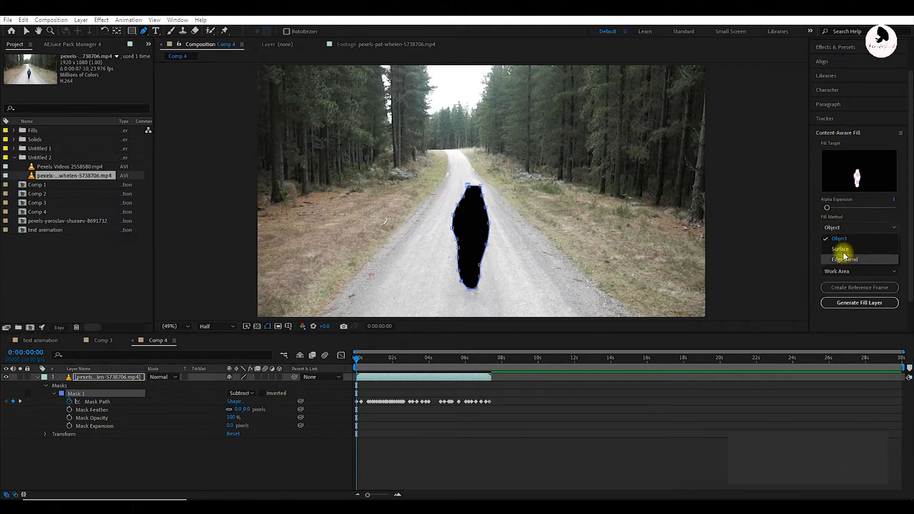
pyautogui.click(845, 242)
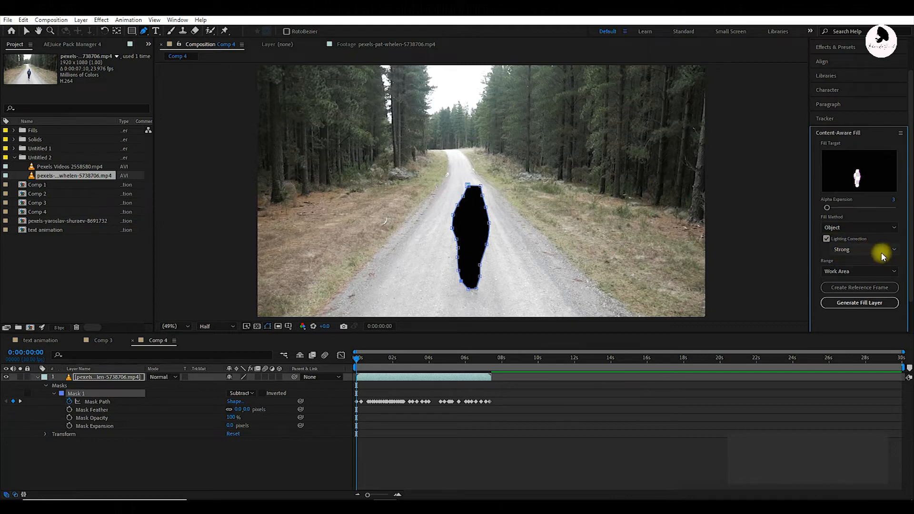
pyautogui.scroll(-1, 897, 252)
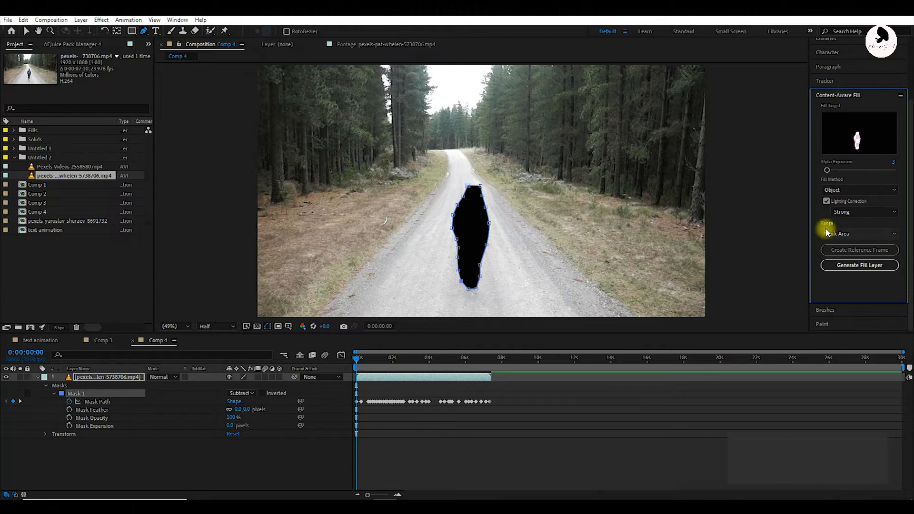
pyautogui.click(852, 233)
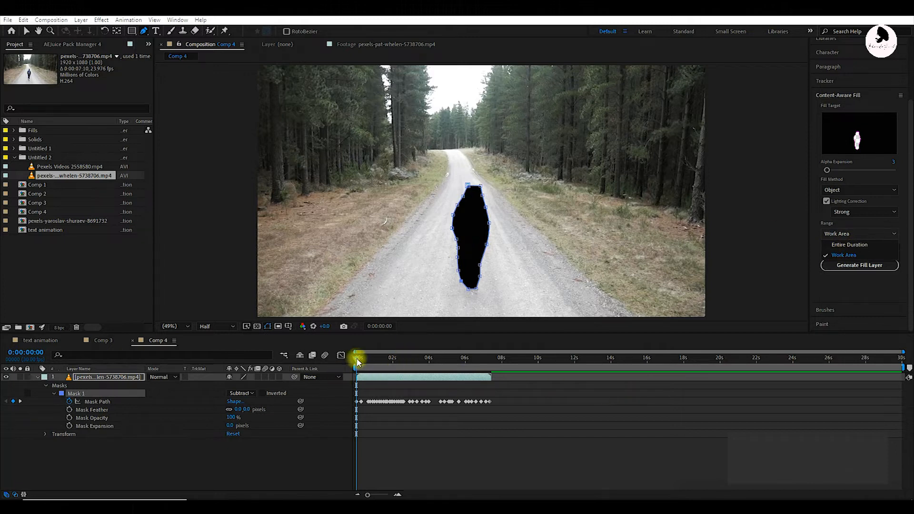
pyautogui.click(905, 368)
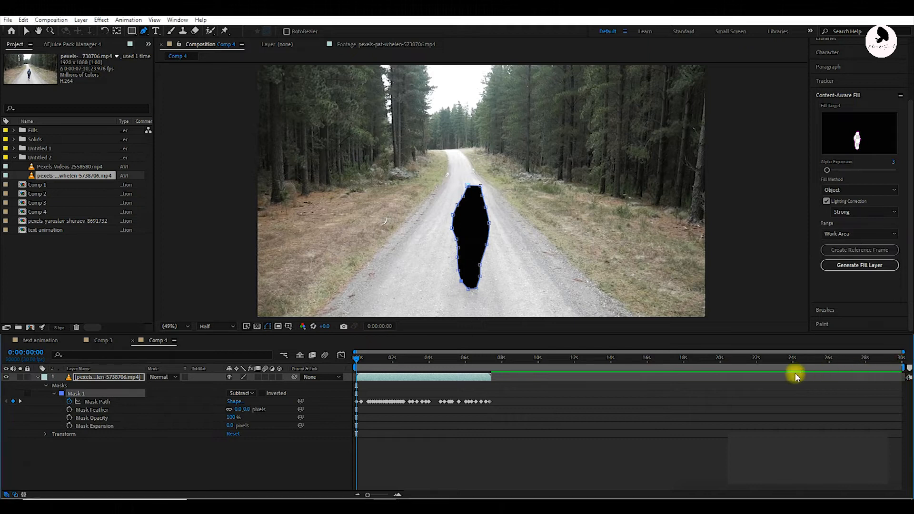
pyautogui.moveTo(905, 369); pyautogui.dragTo(497, 383)
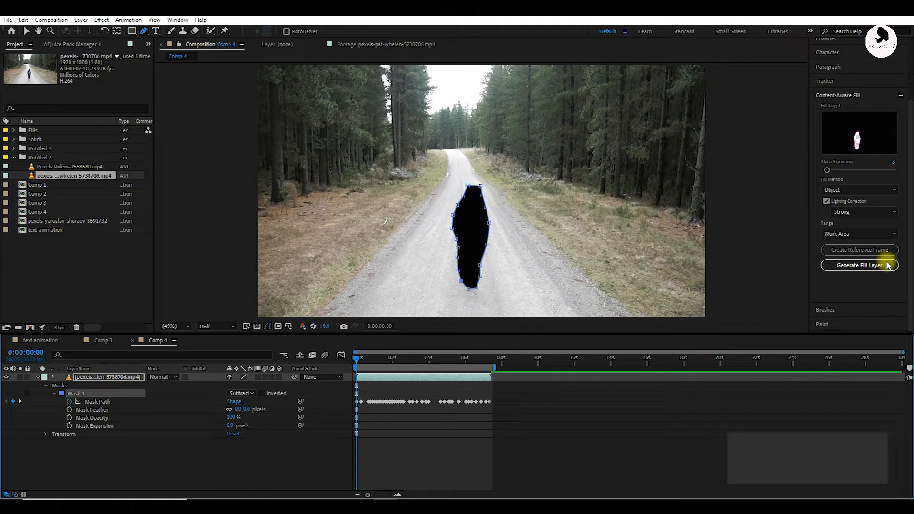
# Generate the Content-Aware Fill layer for the masked area and play back the composition to check the result.
pyautogui.click(867, 269)
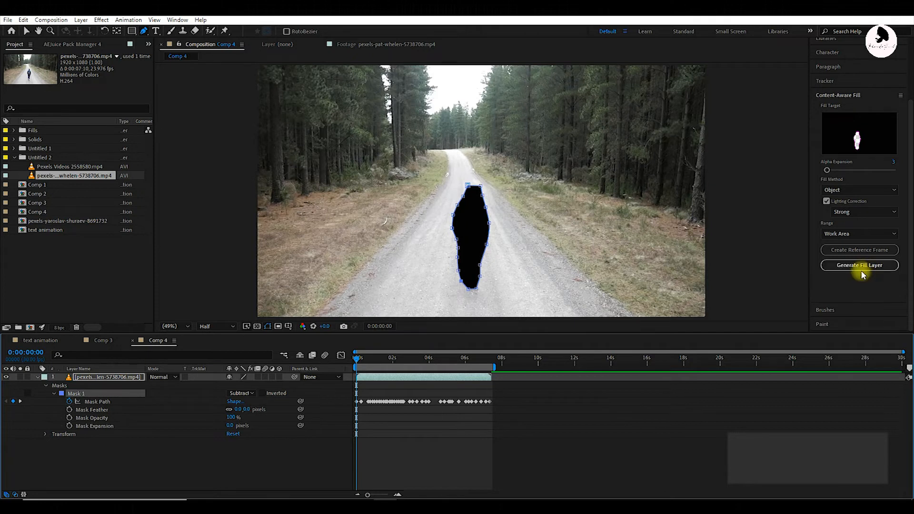
pyautogui.click(865, 269)
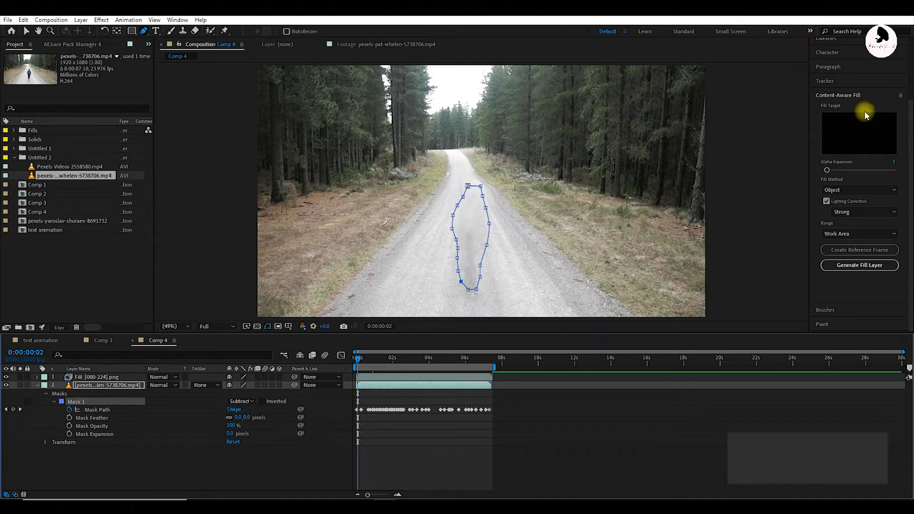
pyautogui.moveTo(910, 129); pyautogui.dragTo(910, 69)
pyautogui.click(853, 71)
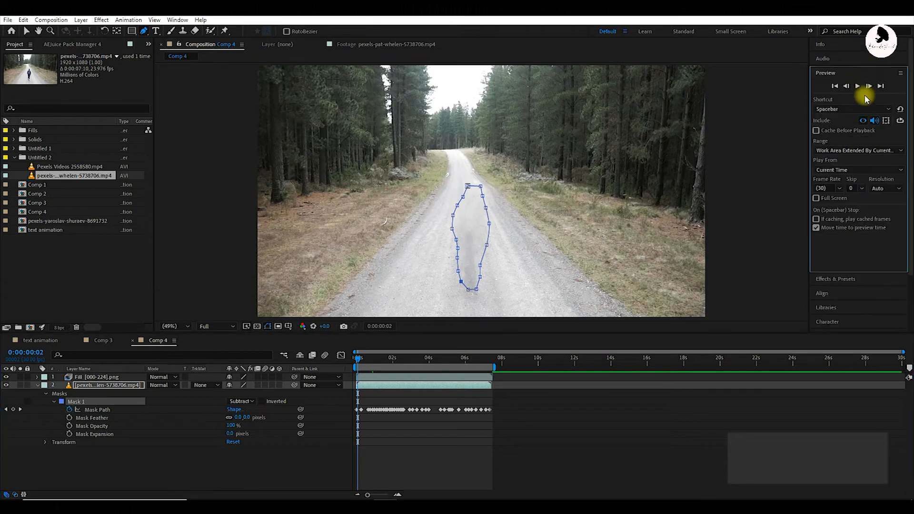
pyautogui.click(858, 86)
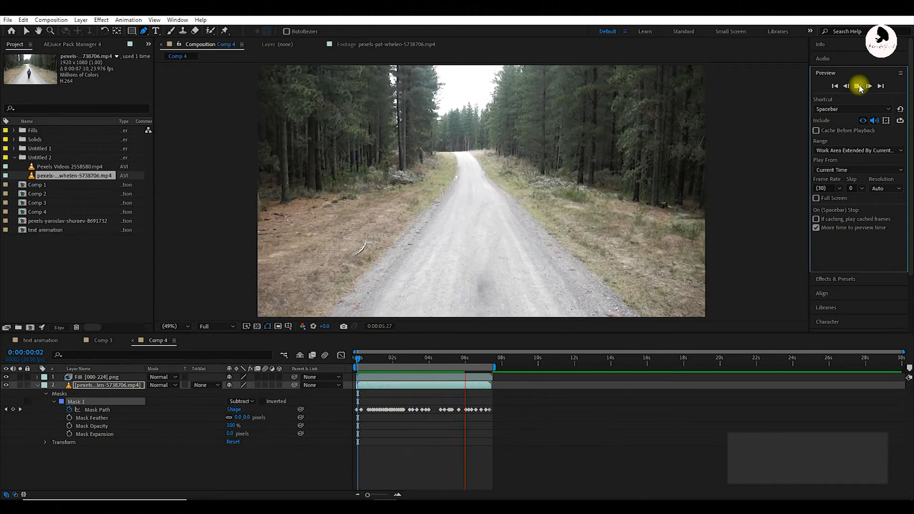
# Go to frame 0:00:00:02 of the unmasked clip and create a reference frame for editing in Photoshop.
pyautogui.click(360, 358)
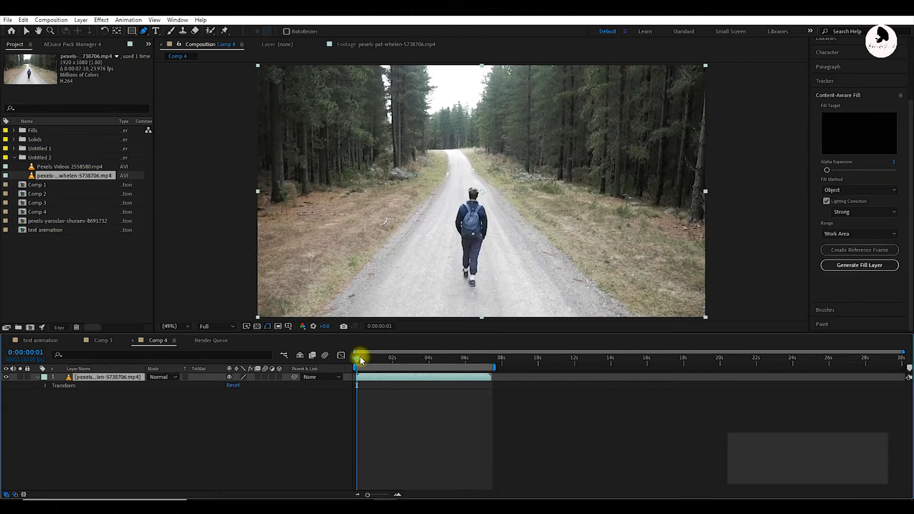
pyautogui.moveTo(358, 359); pyautogui.dragTo(358, 359)
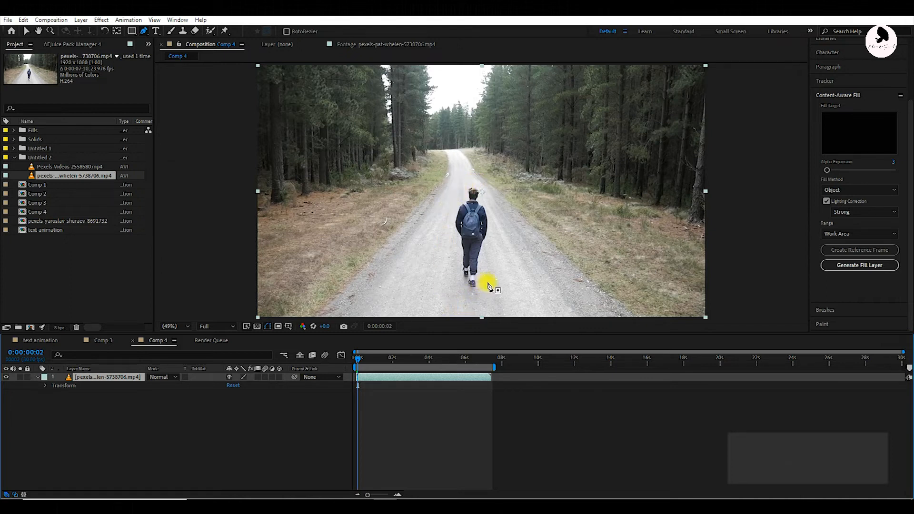
pyautogui.click(857, 250)
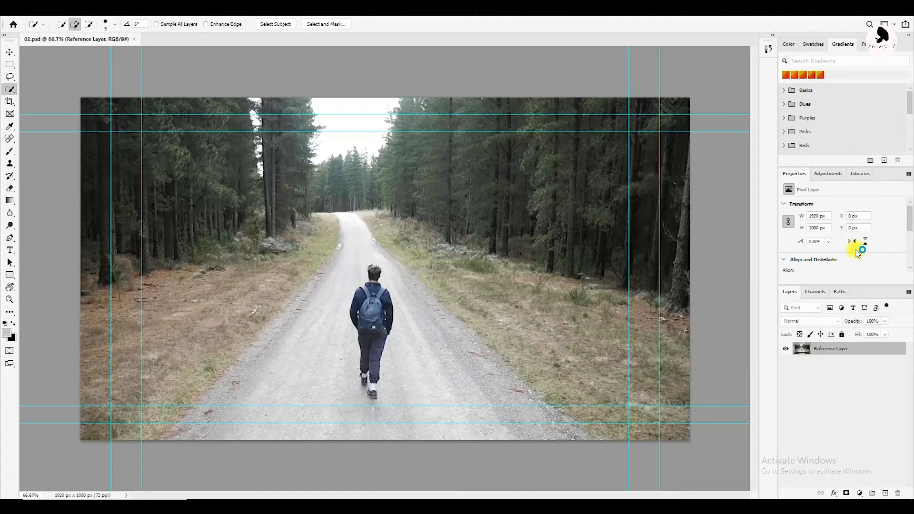
# Select the man on the Reference Layer with Select Subject and open Content-Aware Fill for that selection.
pyautogui.click(11, 238)
pyautogui.click(47, 238)
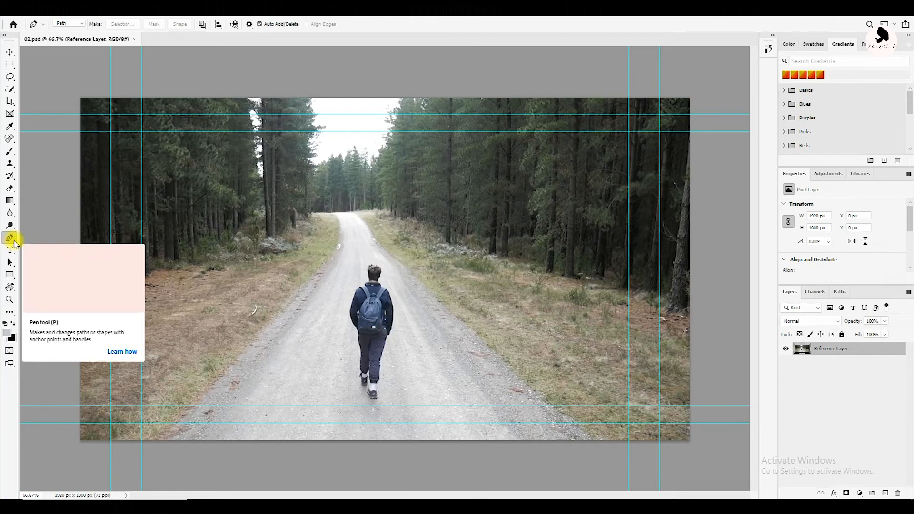
pyautogui.press('w')
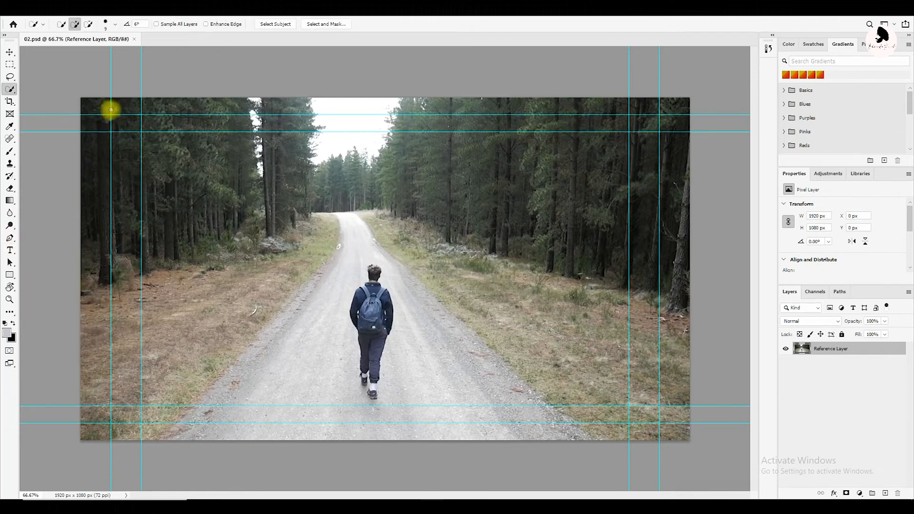
pyautogui.click(275, 25)
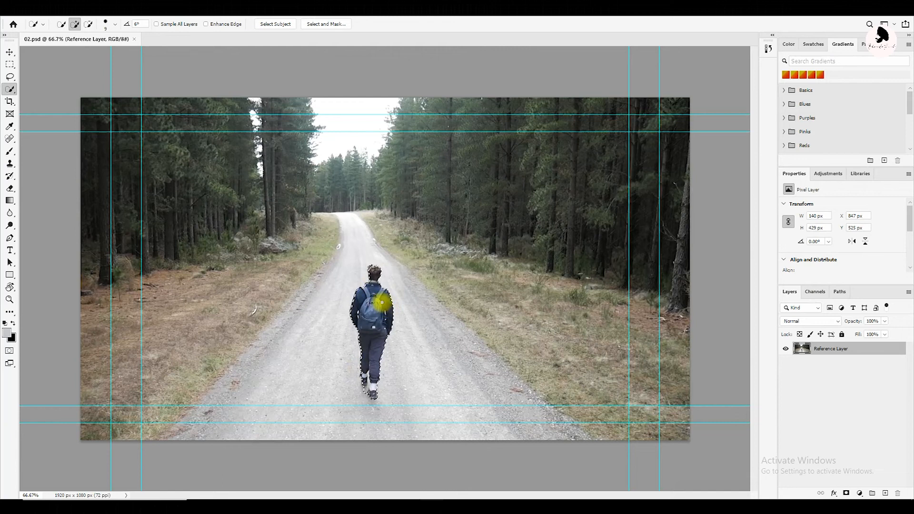
pyautogui.rightClick(383, 305)
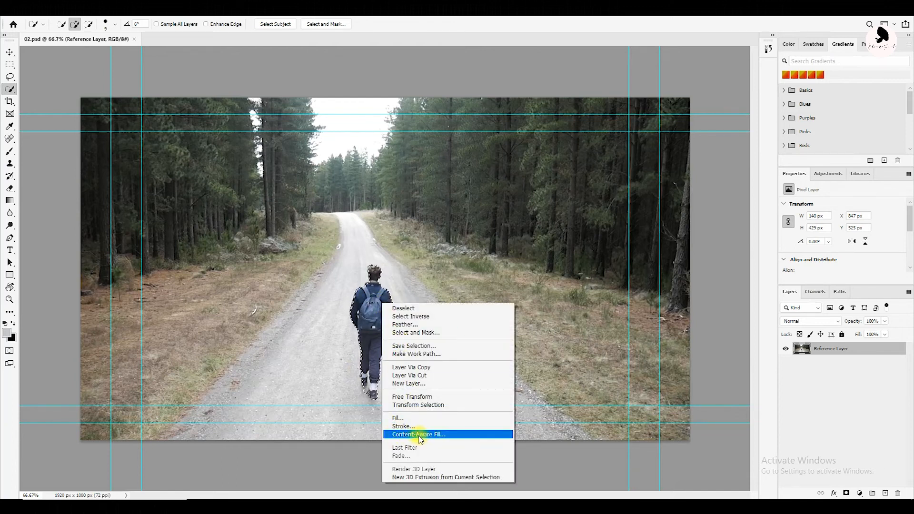
pyautogui.click(396, 435)
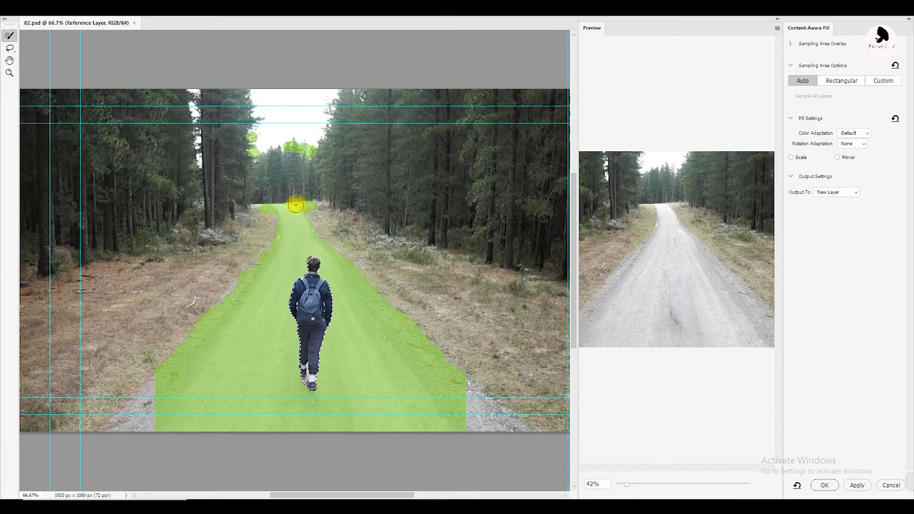
# Exclude the road's far end and part of its right edge from the sampling area and fill the man's selection on a new layer.
pyautogui.moveTo(286, 208)
pyautogui.mouseDown()
pyautogui.moveTo(264, 207)
pyautogui.moveTo(315, 209)
pyautogui.mouseUp()
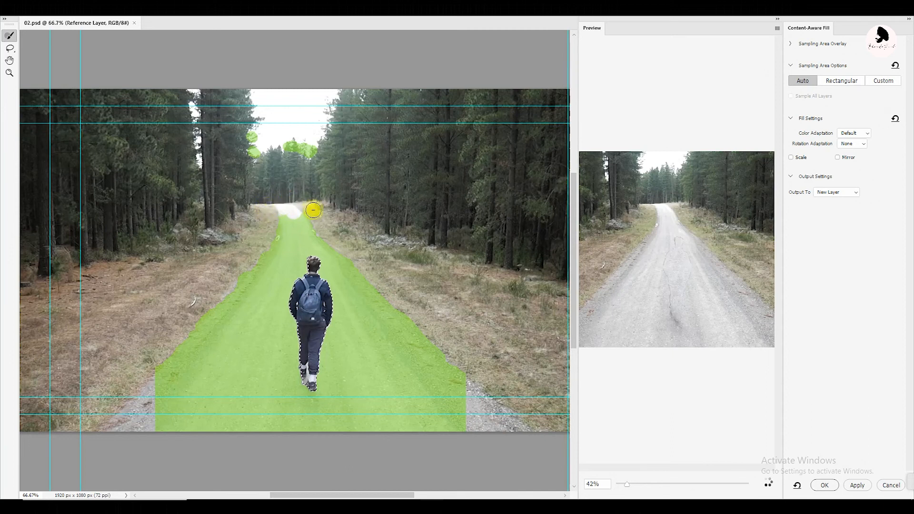
pyautogui.moveTo(361, 259)
pyautogui.mouseDown()
pyautogui.moveTo(410, 326)
pyautogui.moveTo(469, 350)
pyautogui.moveTo(483, 383)
pyautogui.moveTo(455, 358)
pyautogui.moveTo(409, 275)
pyautogui.mouseUp()
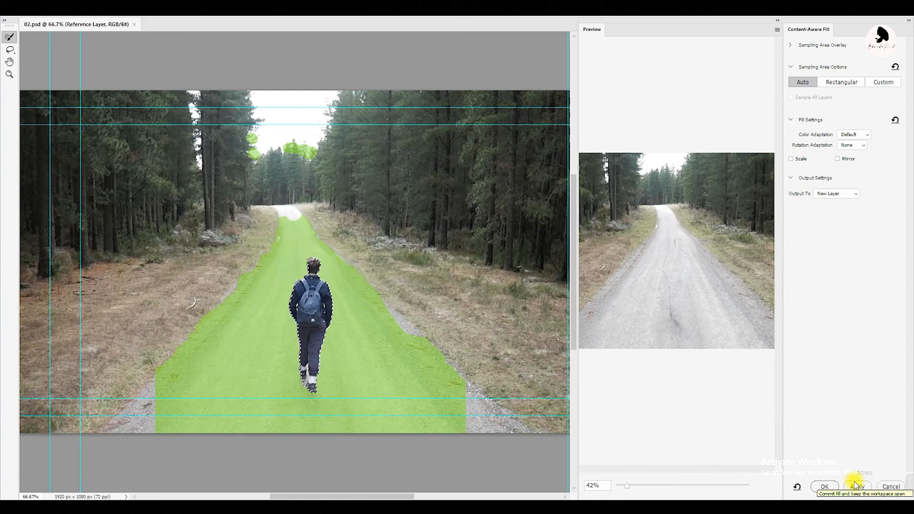
pyautogui.click(856, 486)
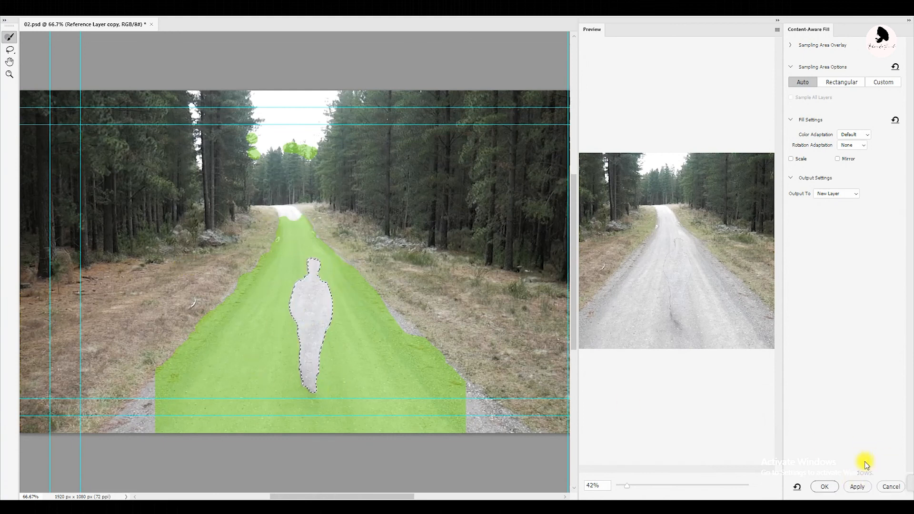
pyautogui.click(825, 487)
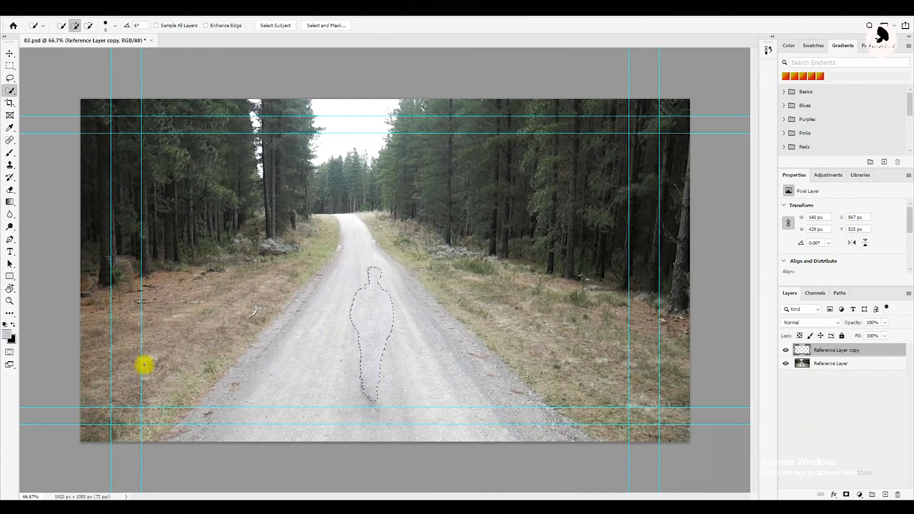
# Save the edited reference frame 02.psd and switch back to After Effects.
pyautogui.hotkey('ctrl', 's')
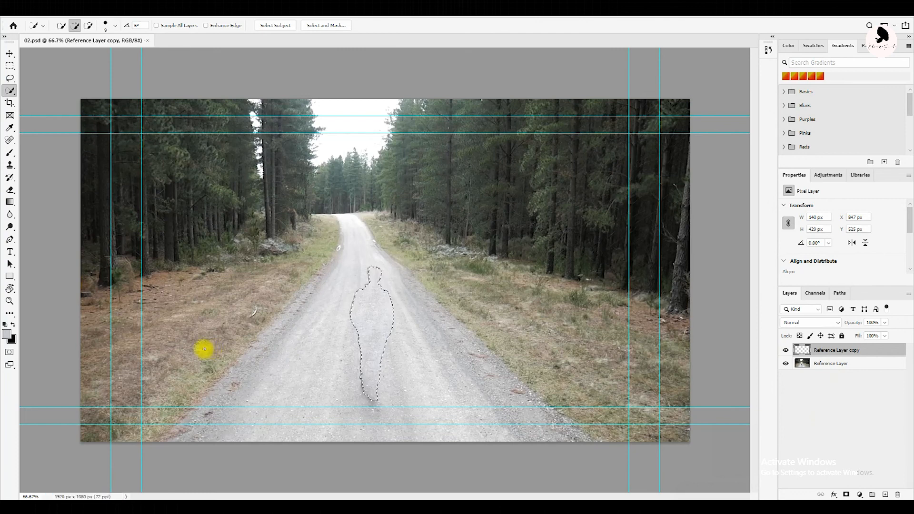
pyautogui.click(404, 507)
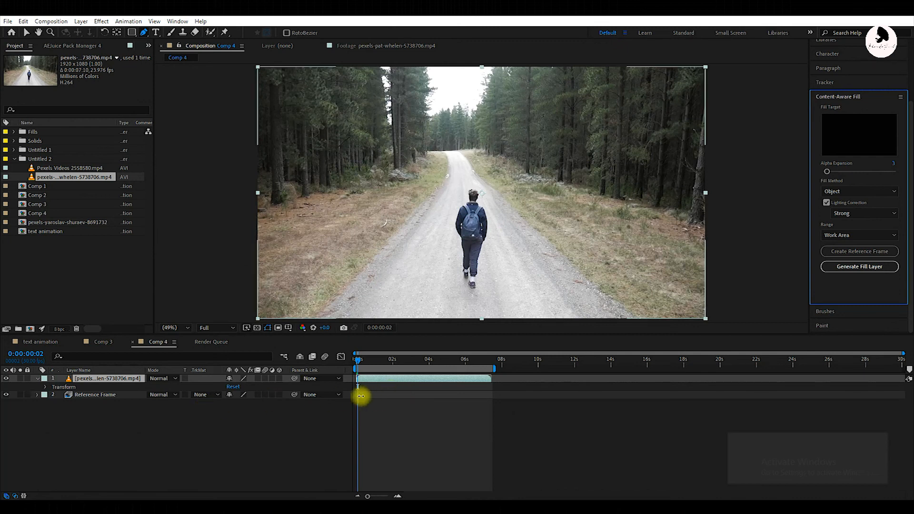
# Hide the forest road clip in Comp 4 to inspect the edited reference frame beneath it, and show the clip again.
pyautogui.moveTo(367, 496); pyautogui.dragTo(390, 496)
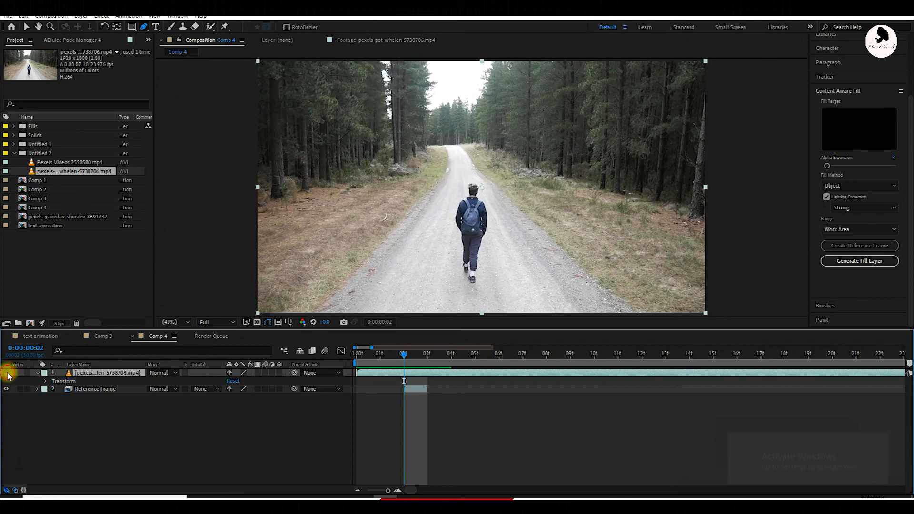
pyautogui.click(8, 371)
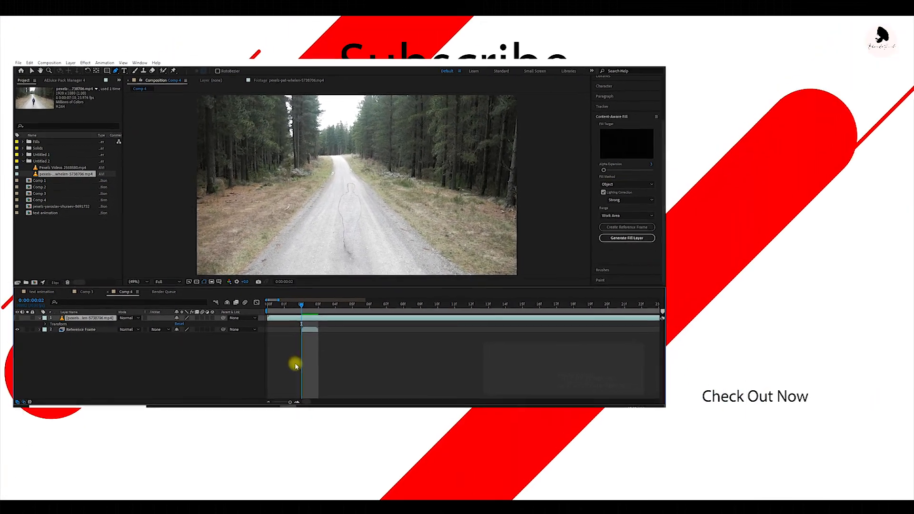
pyautogui.click(19, 311)
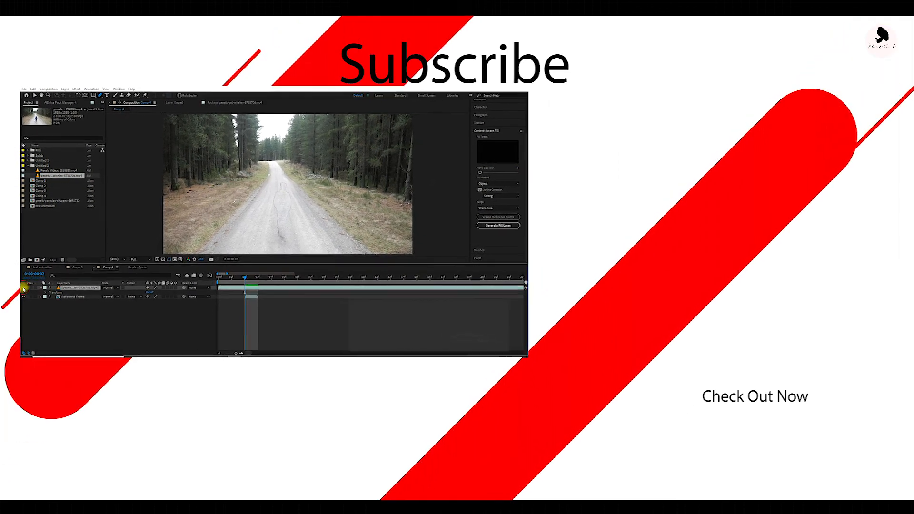
pyautogui.moveTo(256, 276); pyautogui.dragTo(248, 278)
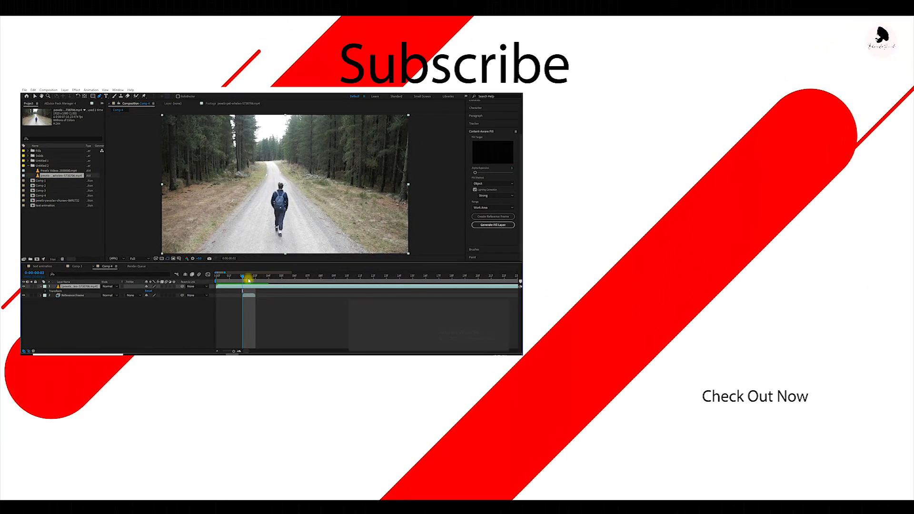